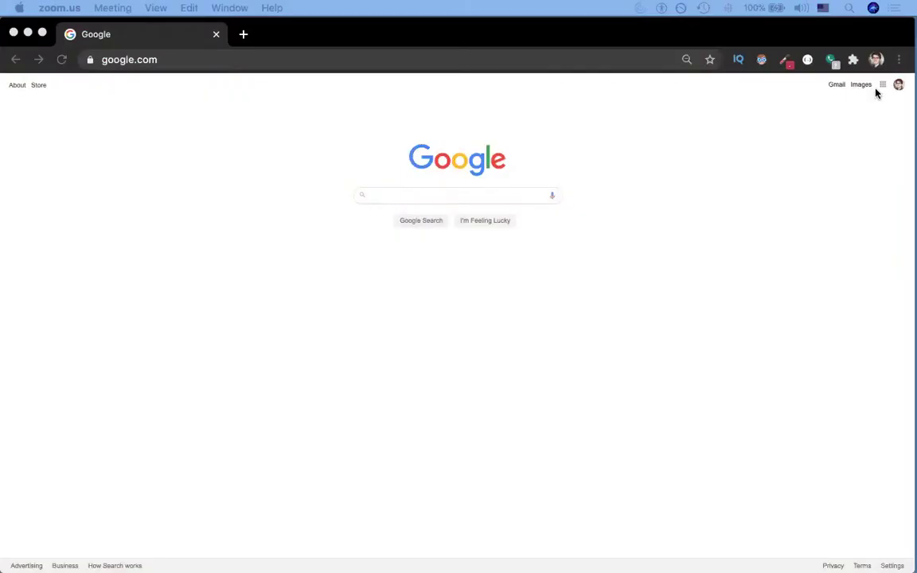
# Step: Load splativity.com in Chrome, which shows an empty 'Index of /' directory listing
pyautogui.click(206, 66)
pyautogui.write('spla')
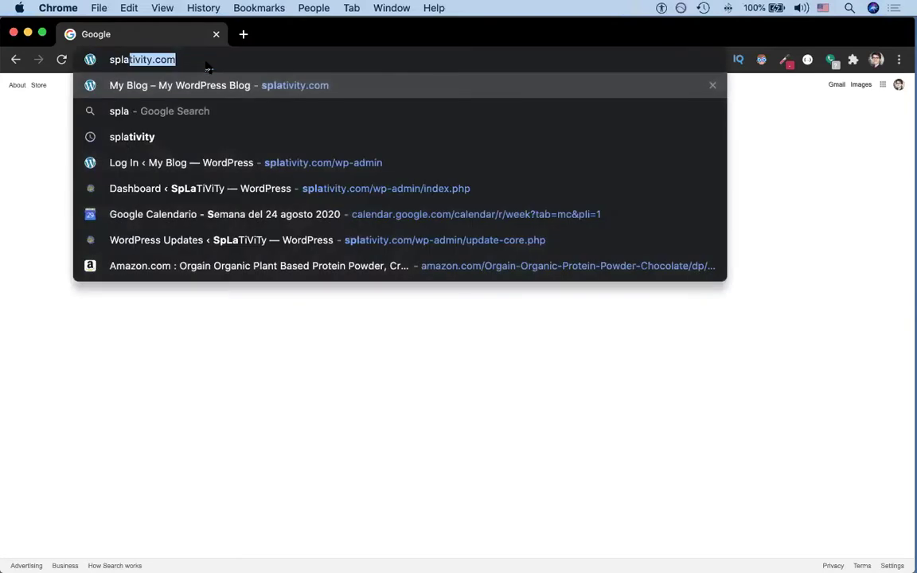
pyautogui.press('Return')
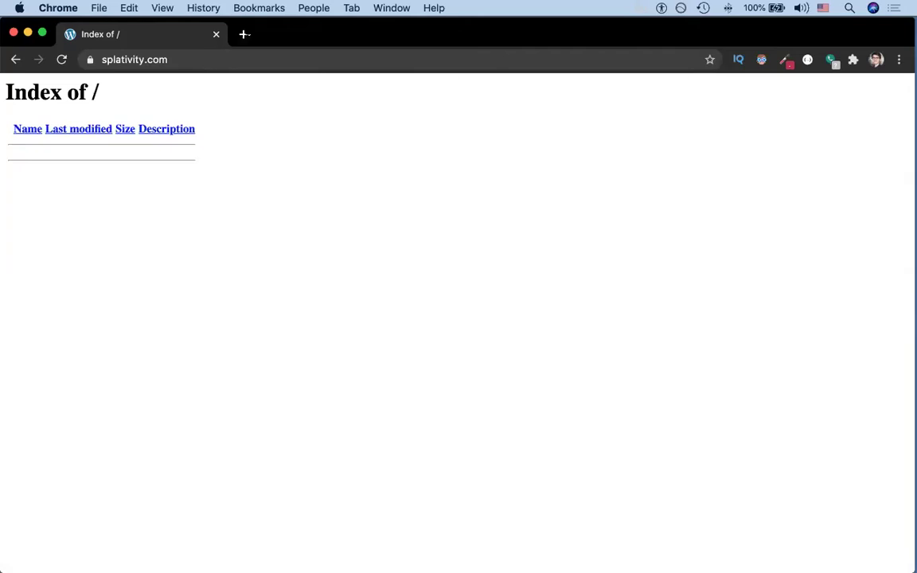
# Step: Load the hostgator.com home page in a new browser tab
pyautogui.click(243, 35)
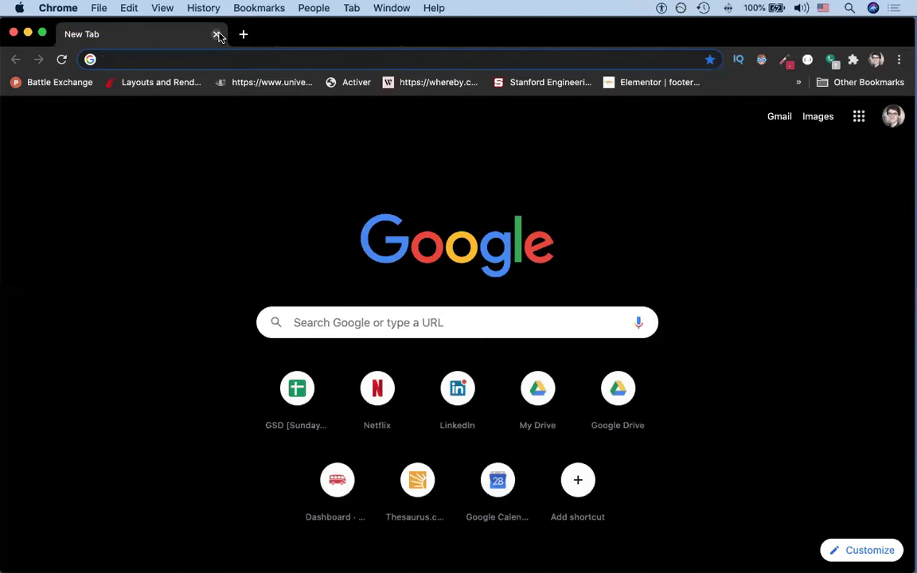
pyautogui.write('hos')
pyautogui.press('Return')
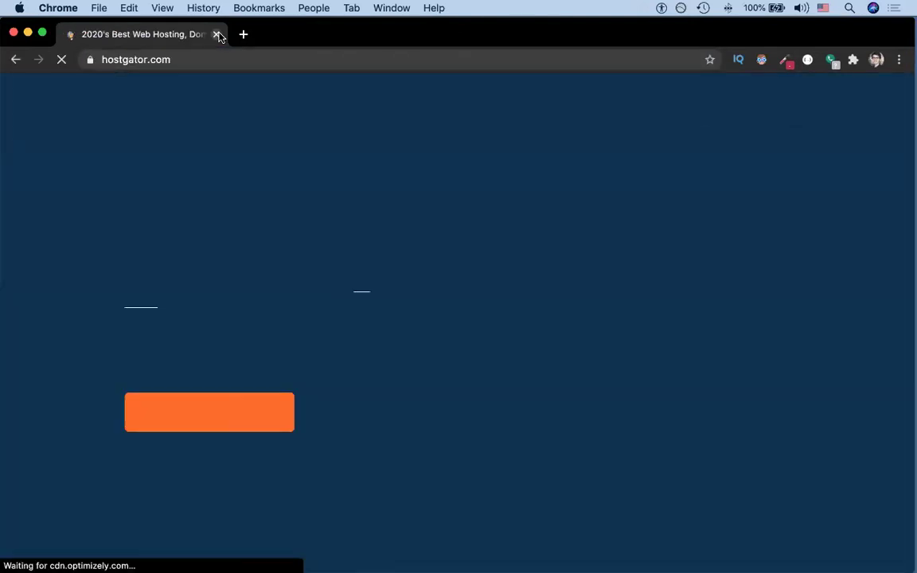
# Step: Sign in to the HostGator customer portal and open cPanel for the splativity.com package
pyautogui.moveTo(693, 116)
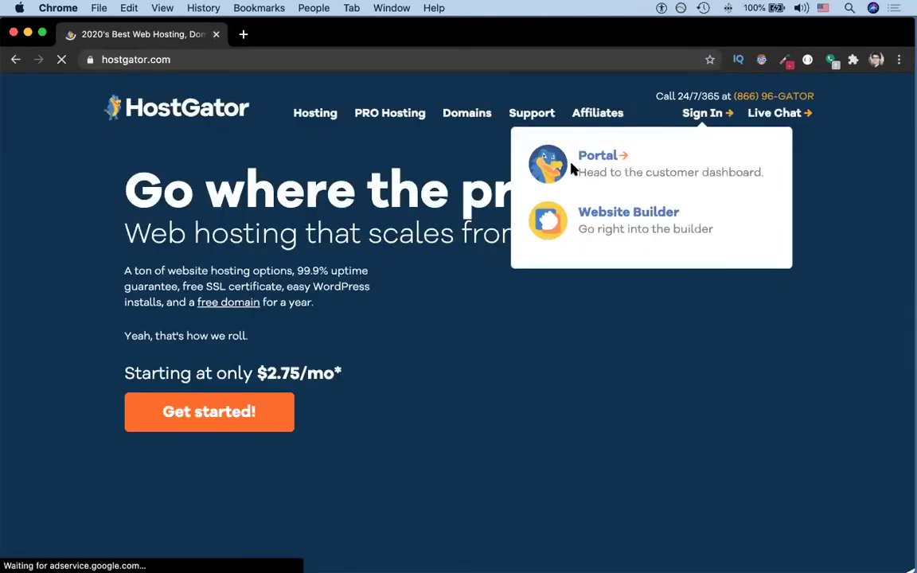
pyautogui.click(594, 157)
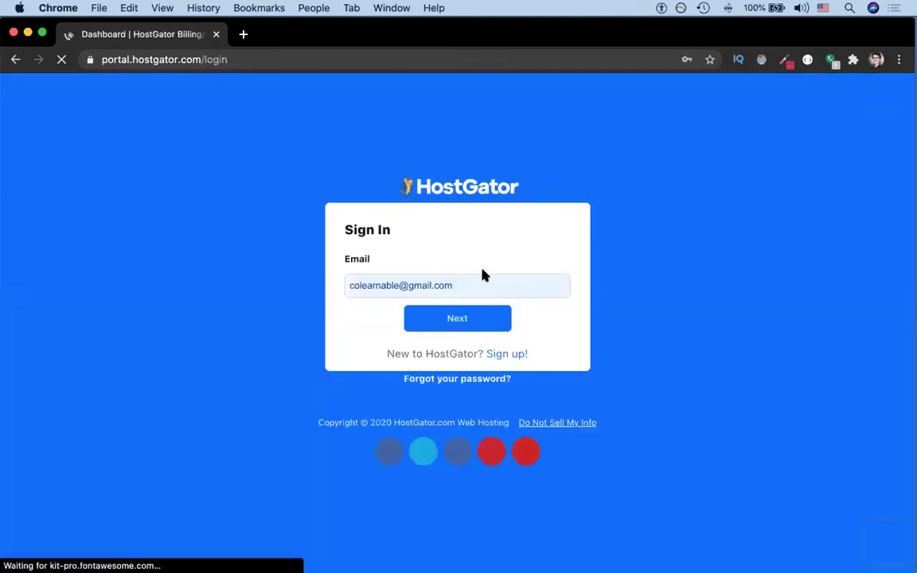
pyautogui.click(455, 318)
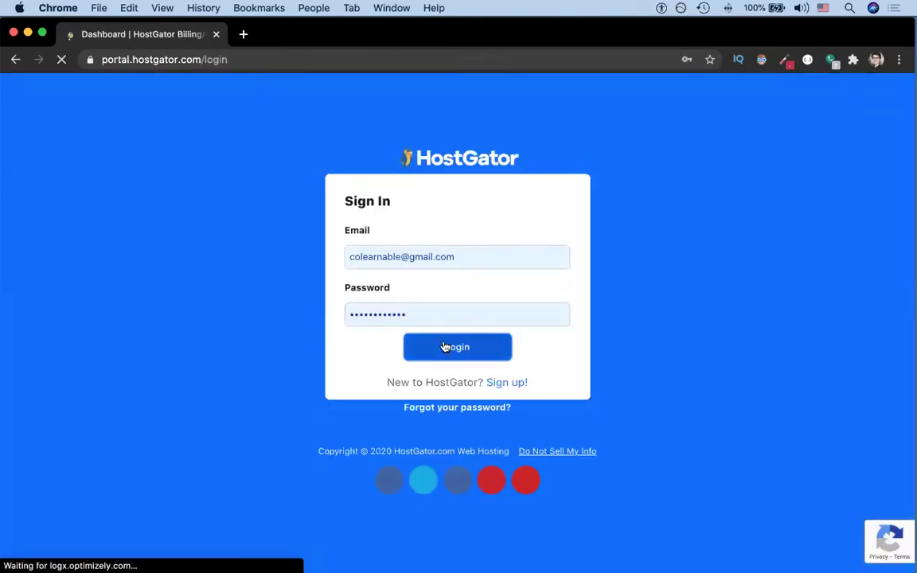
pyautogui.click(446, 347)
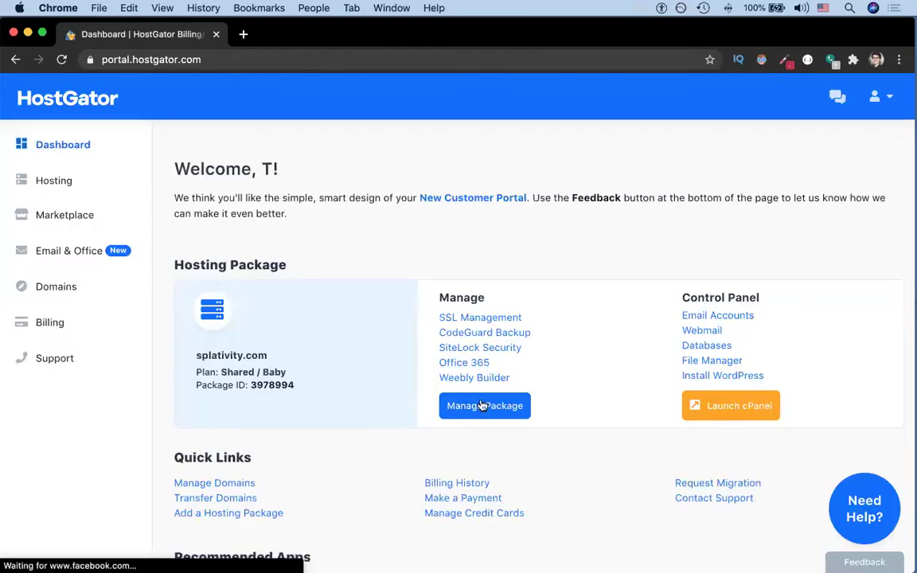
pyautogui.click(488, 420)
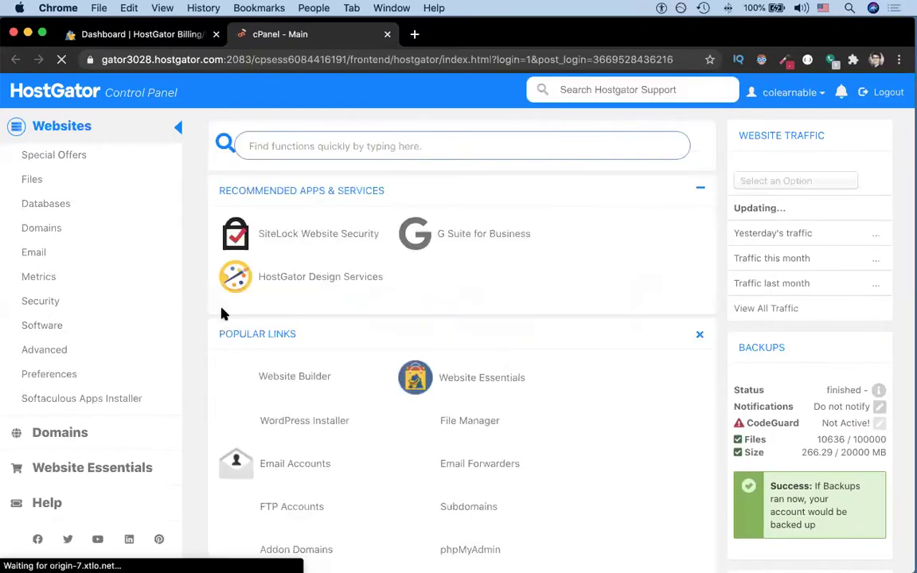
# Step: Start a Softaculous WordPress installation on the splativity.com domain
pyautogui.click(63, 399)
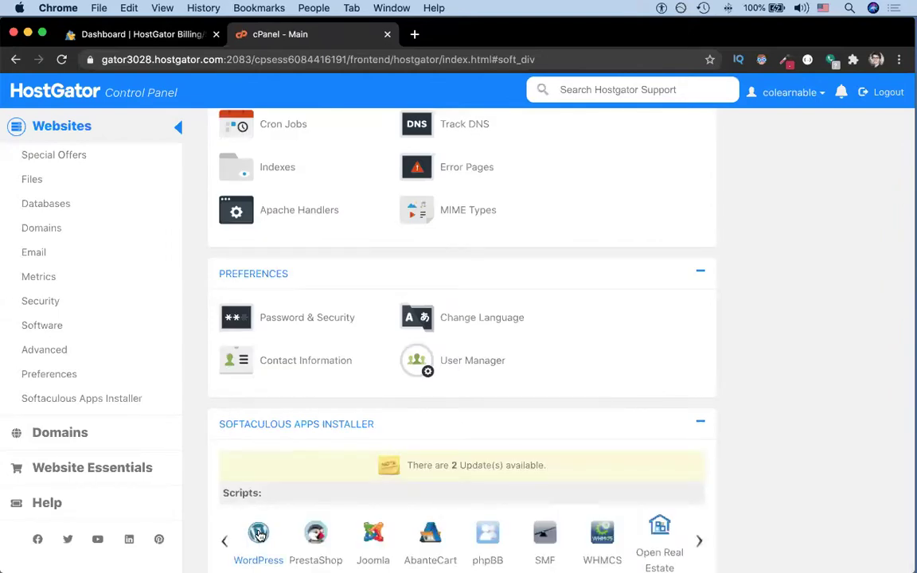
pyautogui.click(259, 534)
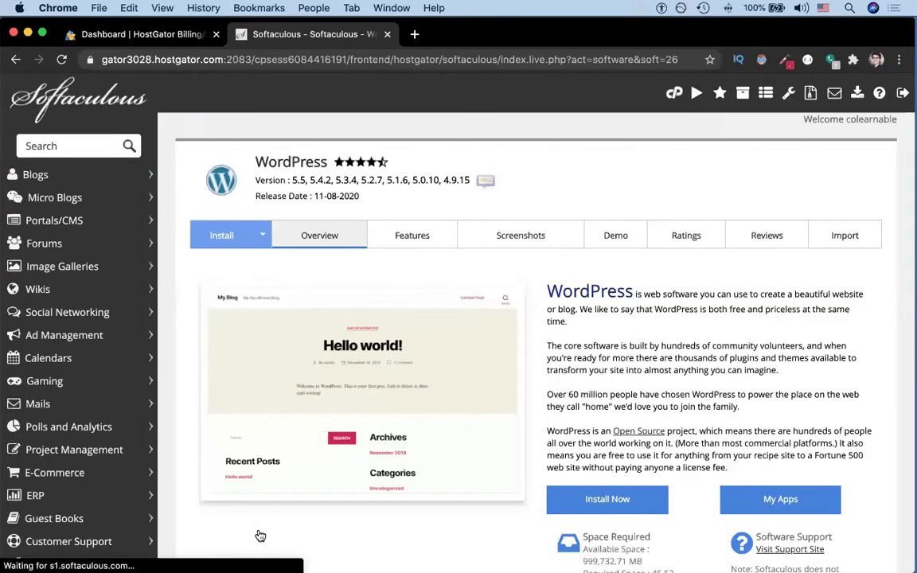
pyautogui.click(620, 500)
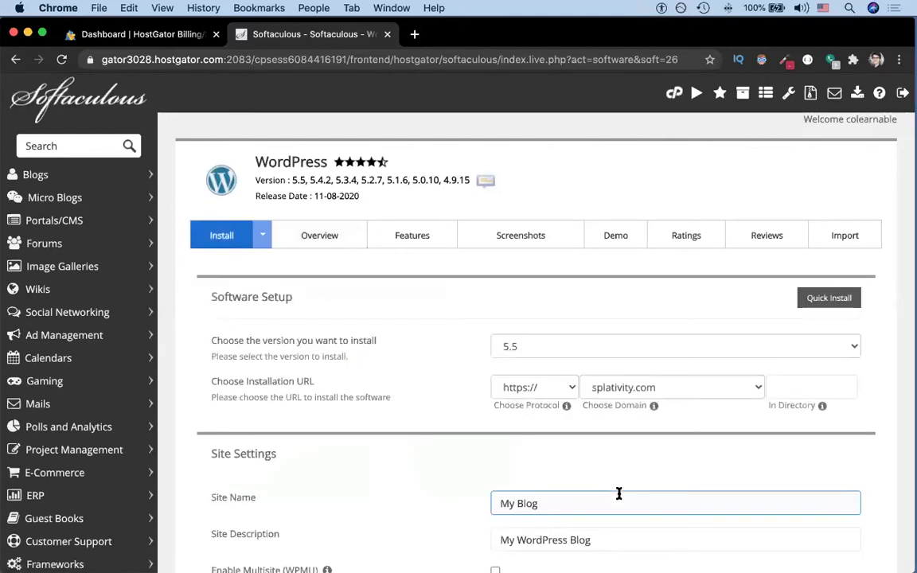
pyautogui.click(609, 385)
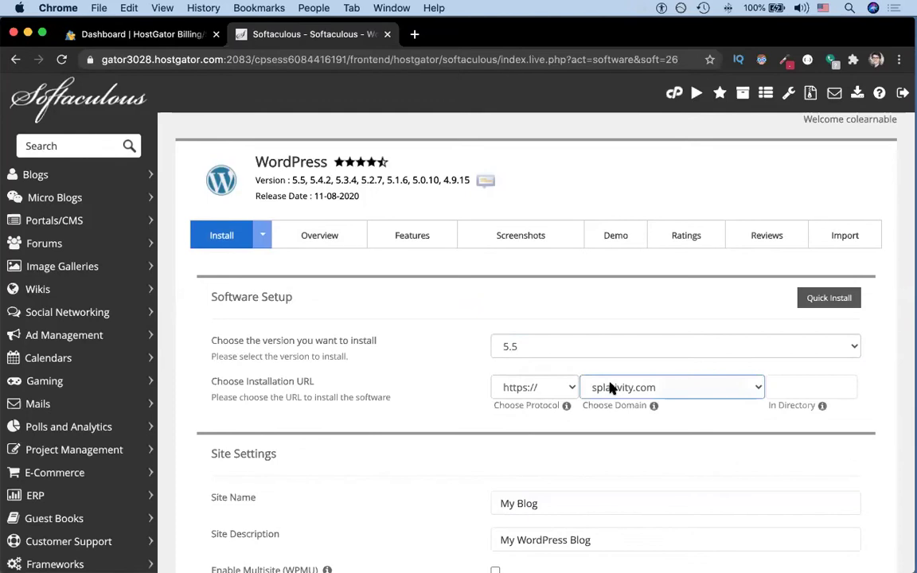
pyautogui.scroll(-5, 610, 387)
# Step: Set the admin username and a strong admin password, then run the WordPress install
pyautogui.click(534, 407)
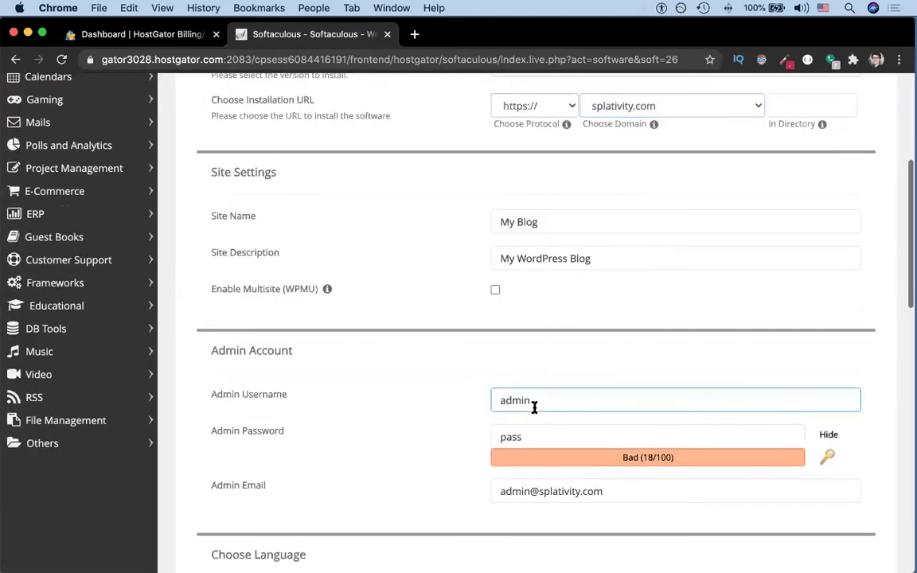
pyautogui.click(527, 432)
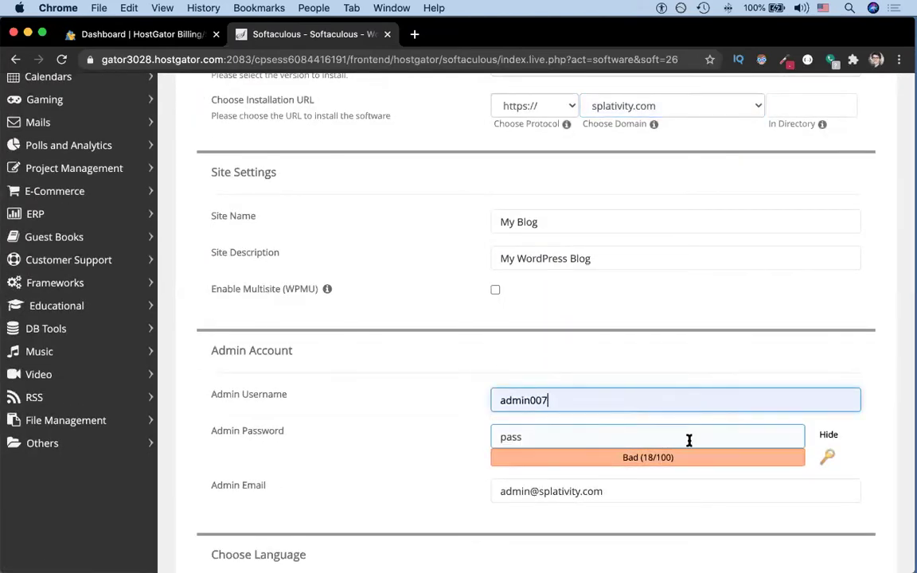
pyautogui.click(829, 434)
pyautogui.click(716, 437)
pyautogui.doubleClick(716, 437)
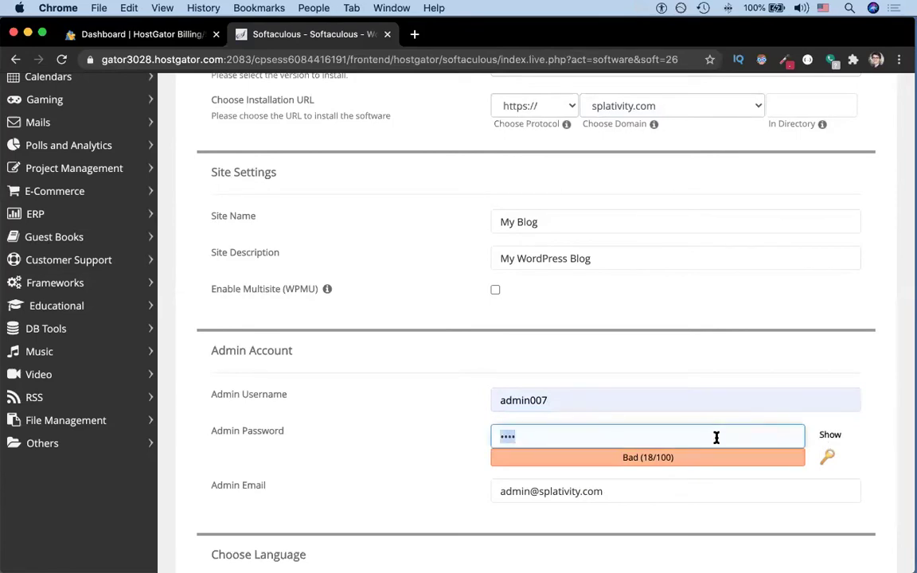
pyautogui.write('•••••••••••')
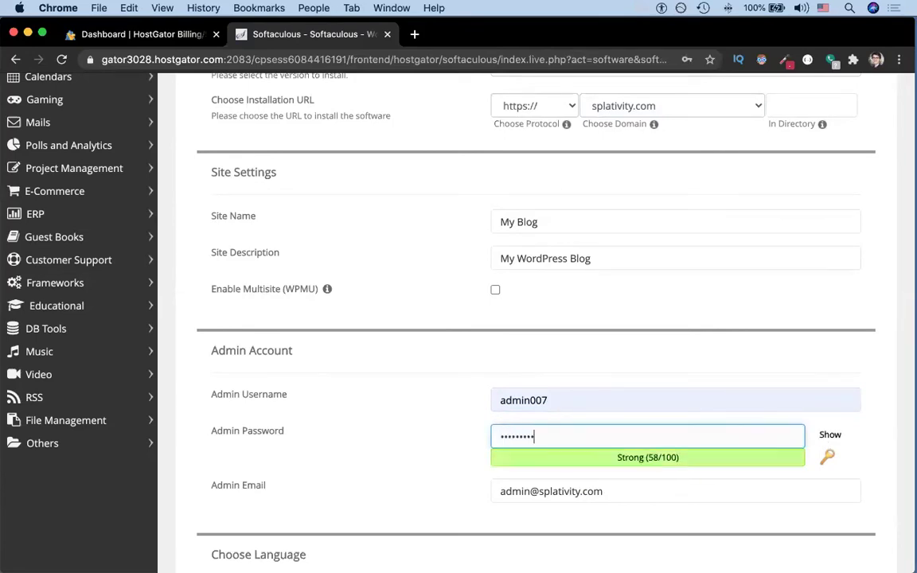
pyautogui.write('•')
pyautogui.scroll(-10, 717, 440)
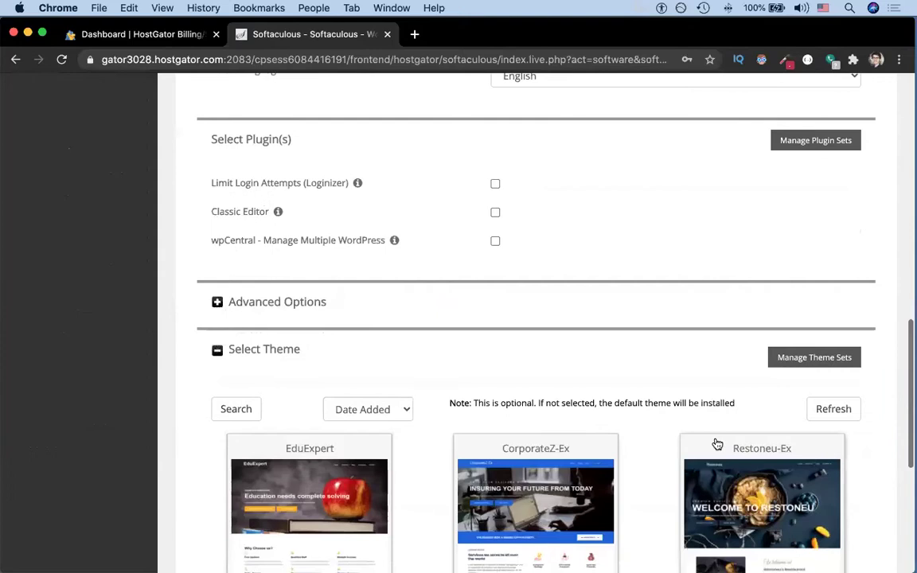
pyautogui.scroll(-3, 717, 443)
pyautogui.click(535, 393)
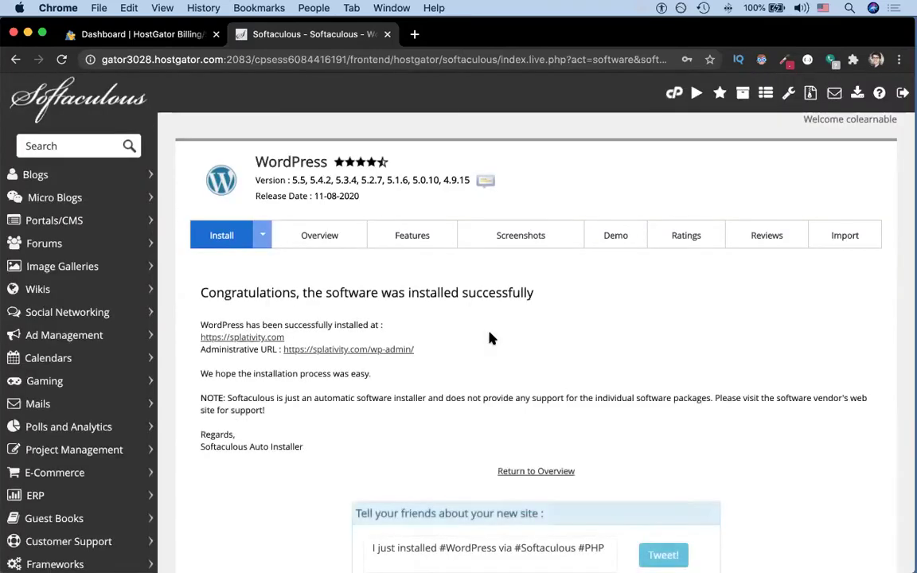
pyautogui.press('super+space')
# Step: Launch Firefox and load splativity.com to view the newly installed site
pyautogui.write('firefox')
pyautogui.press('Return')
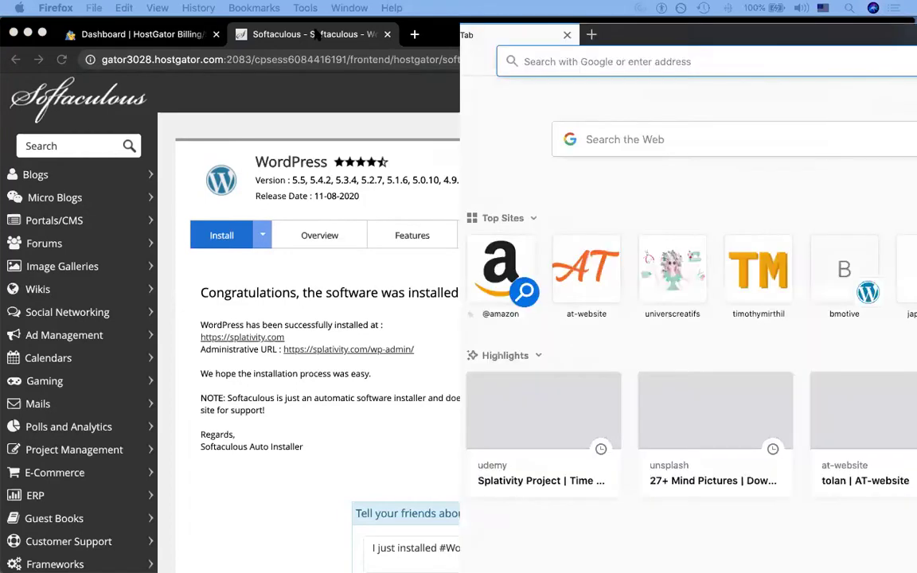
pyautogui.write('splativity.com/')
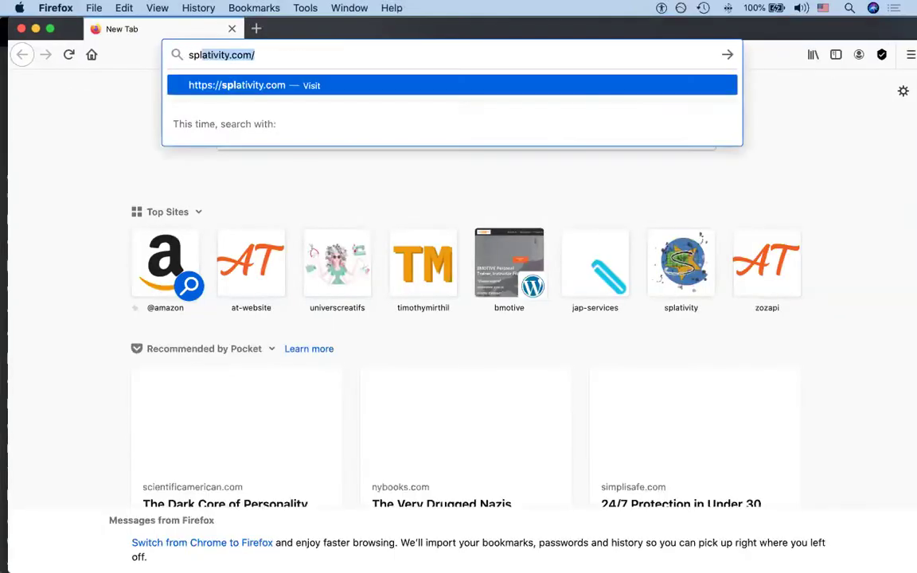
pyautogui.press('Return')
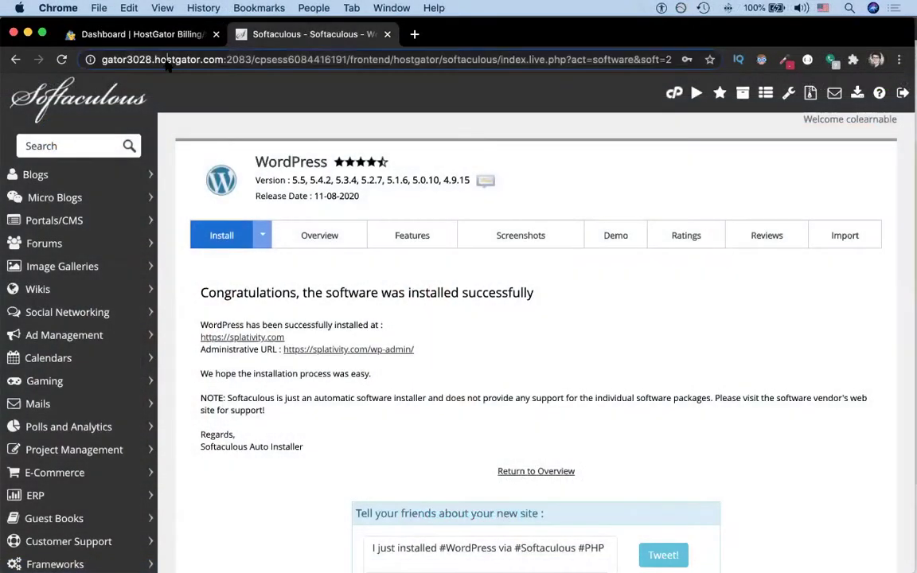
# Step: Go to the splativity.com/wp-admin login page in Chrome
pyautogui.click(167, 62)
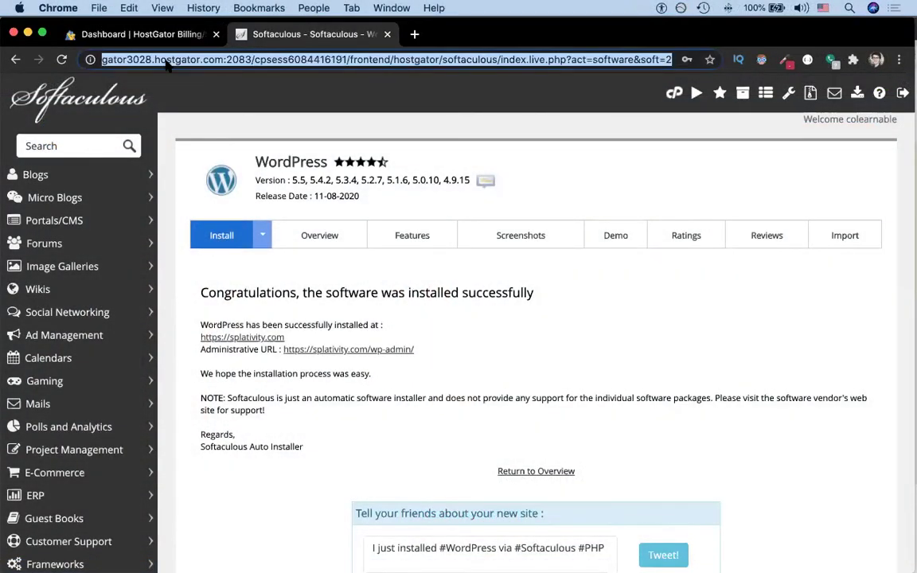
pyautogui.write('s')
pyautogui.press('Right')
pyautogui.write('/wp')
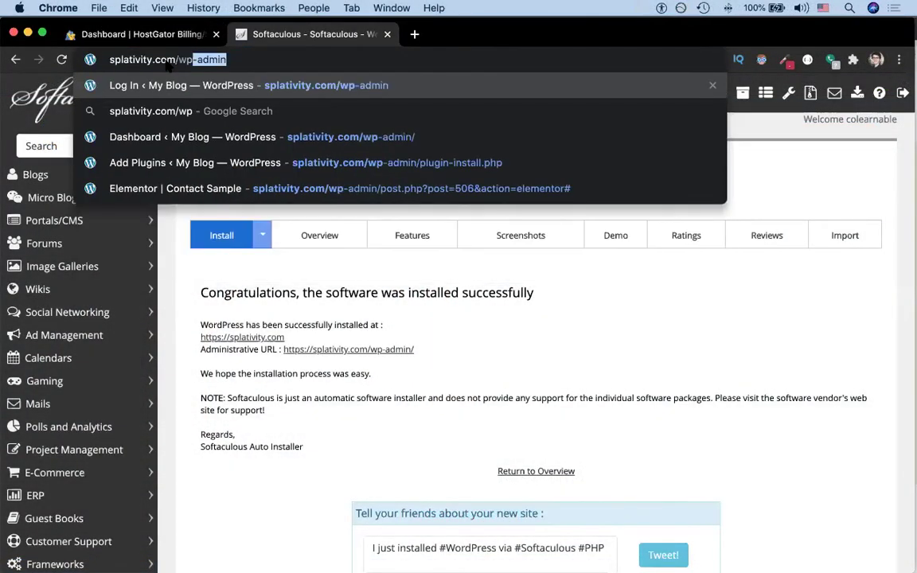
pyautogui.press('Return')
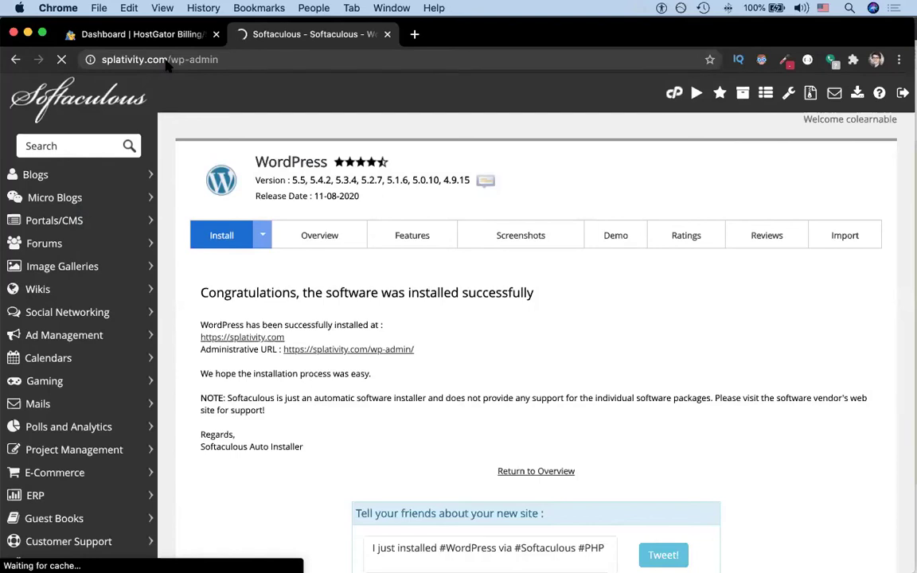
# Step: Log in to WordPress with the new admin username and password
pyautogui.press('super+a')
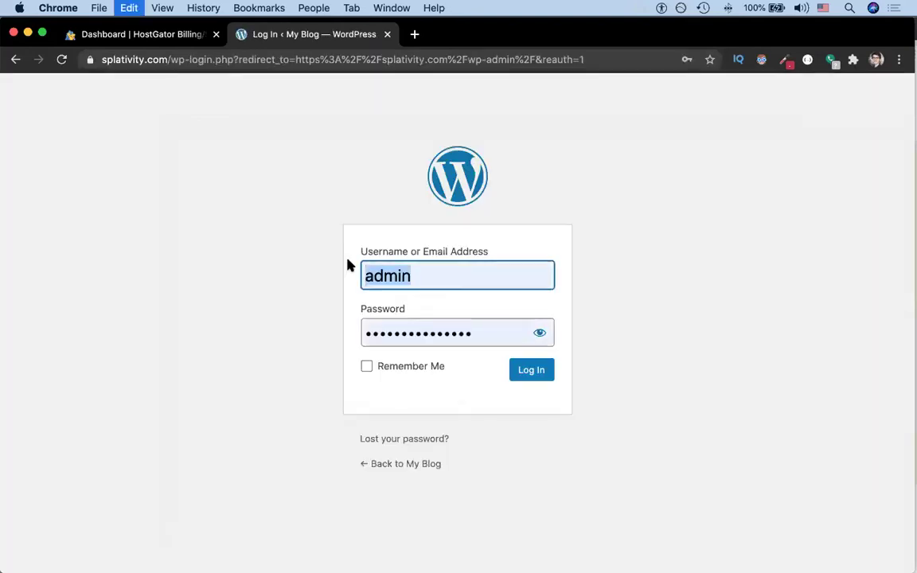
pyautogui.write('admin')
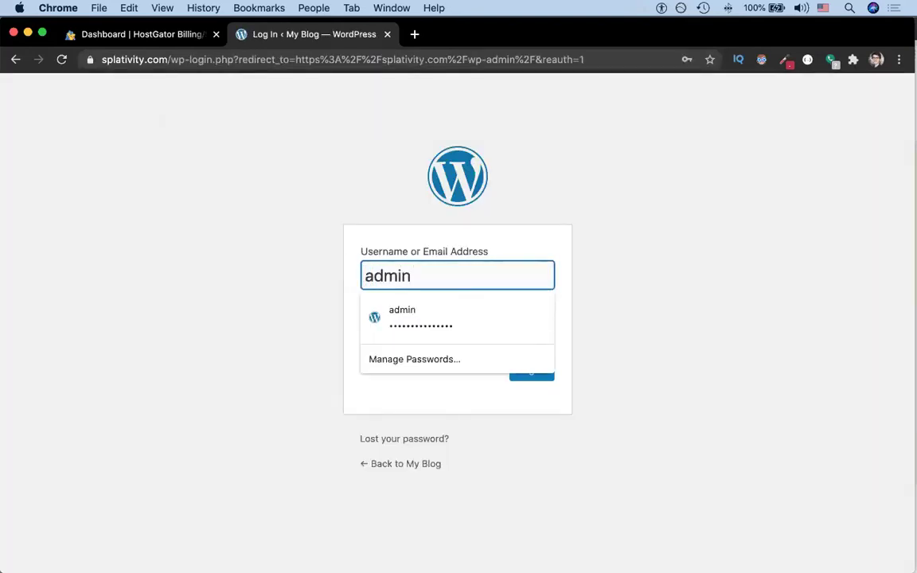
pyautogui.write('007')
pyautogui.press('Tab')
pyautogui.press('Return')
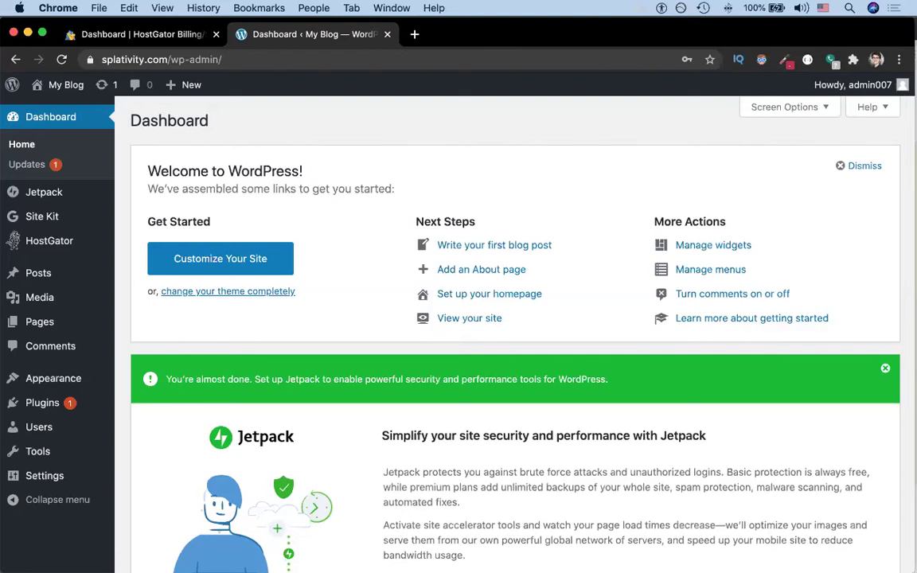
# Step: Search plugins for 'updraft', then install and activate UpdraftPlus Backup/Restore
pyautogui.moveTo(42, 412)
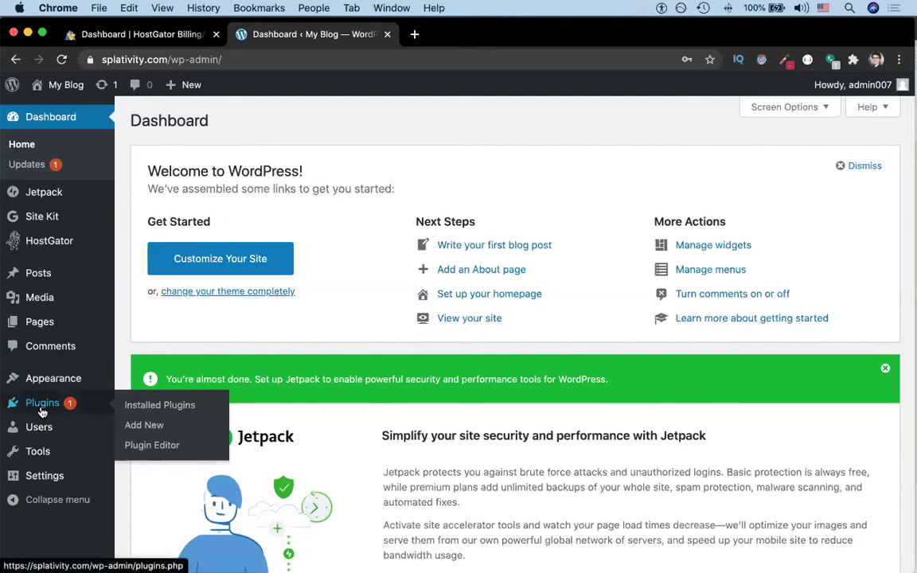
pyautogui.click(143, 426)
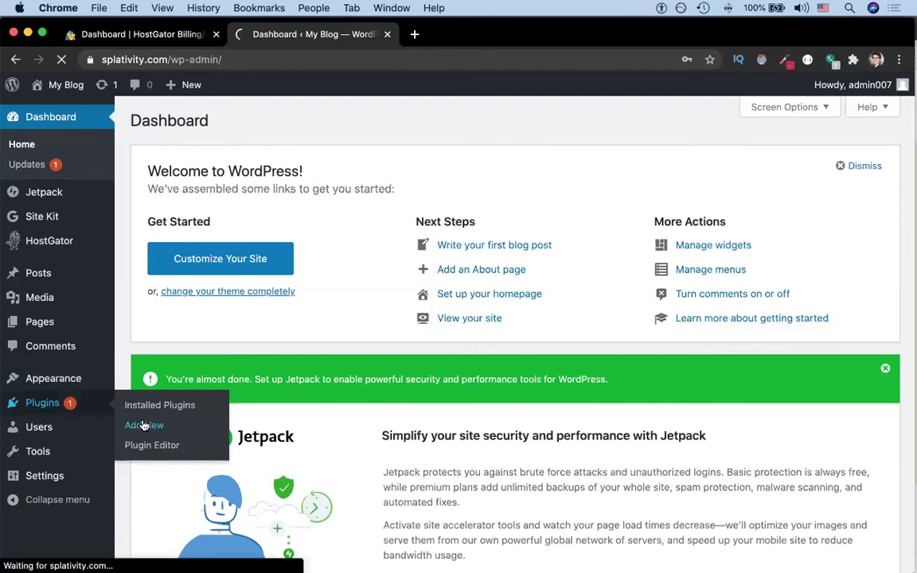
pyautogui.click(750, 161)
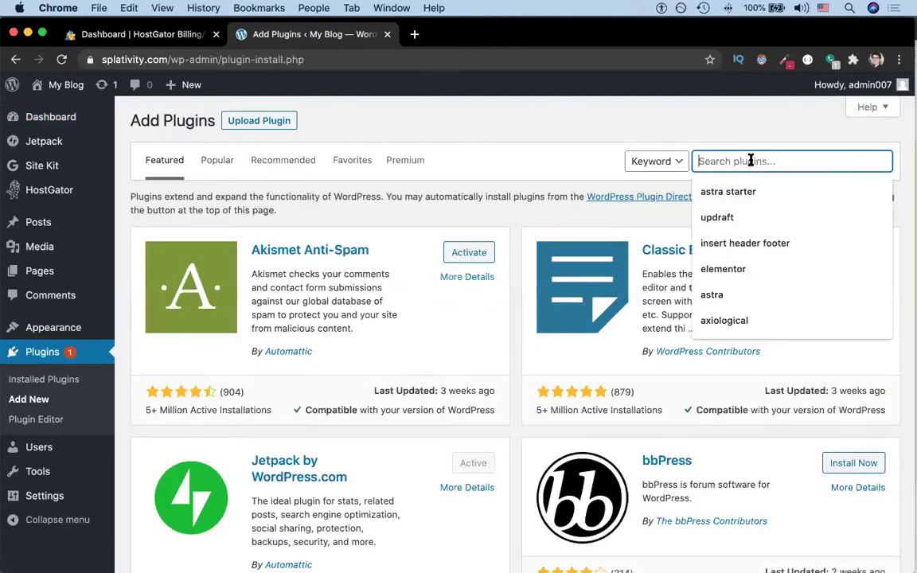
pyautogui.write('updraft')
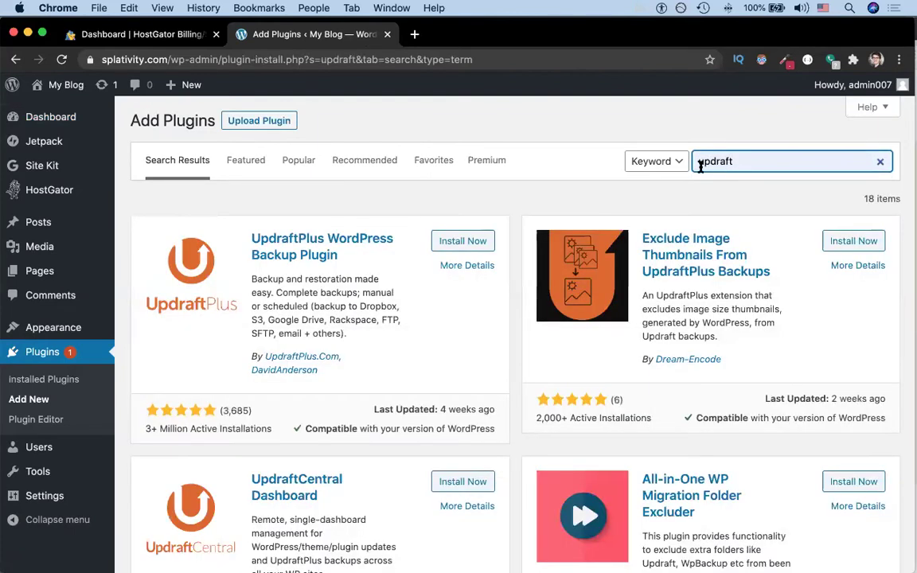
pyautogui.click(474, 250)
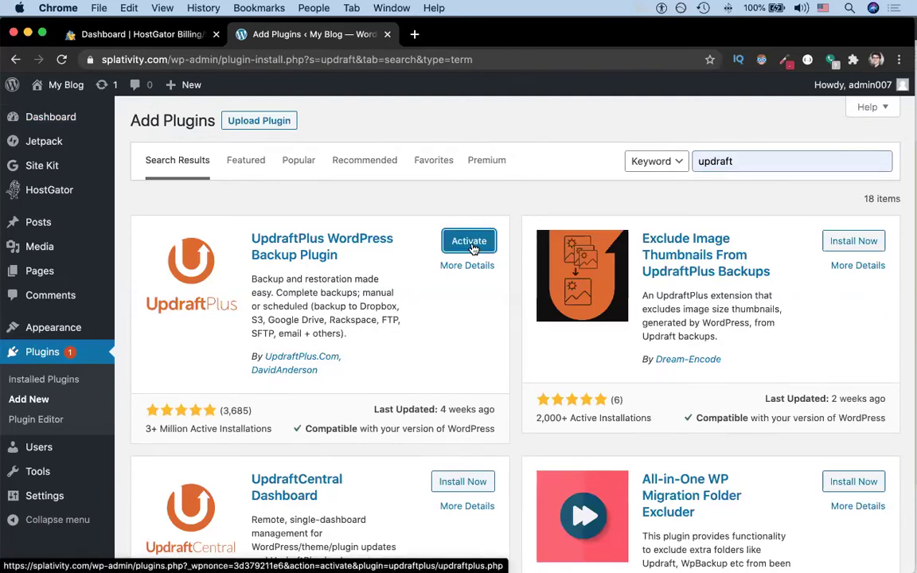
pyautogui.click(470, 242)
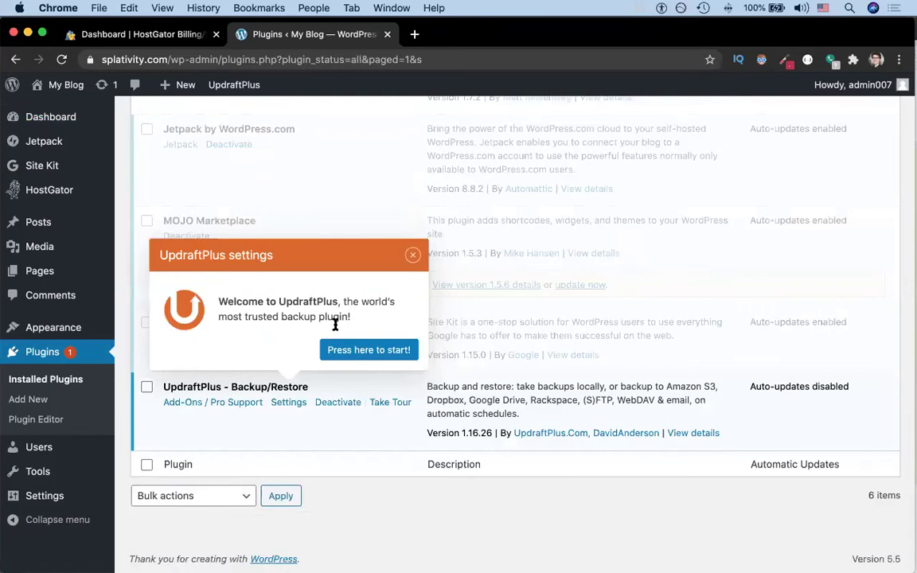
# Step: Open the UpdraftPlus Settings tab and pick Google Drive as remote storage
pyautogui.click(287, 403)
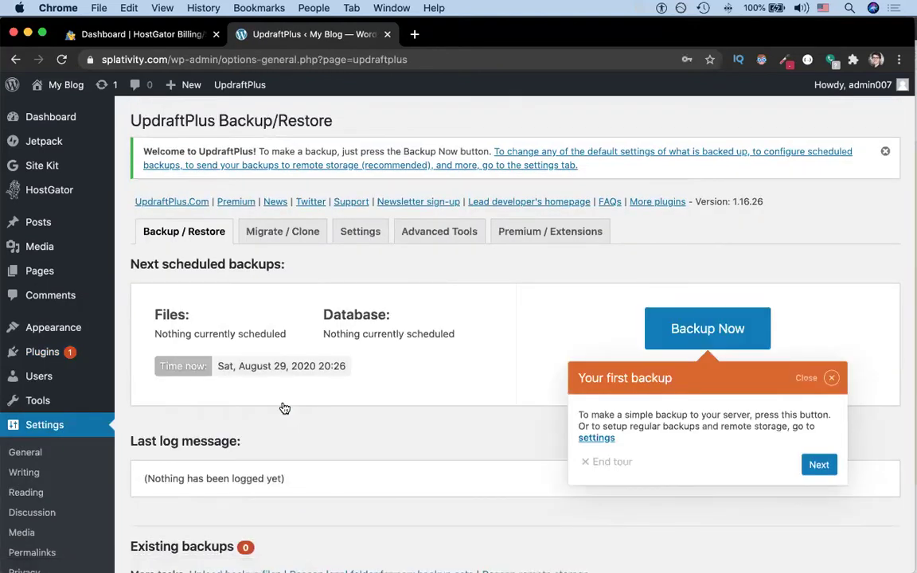
pyautogui.click(360, 233)
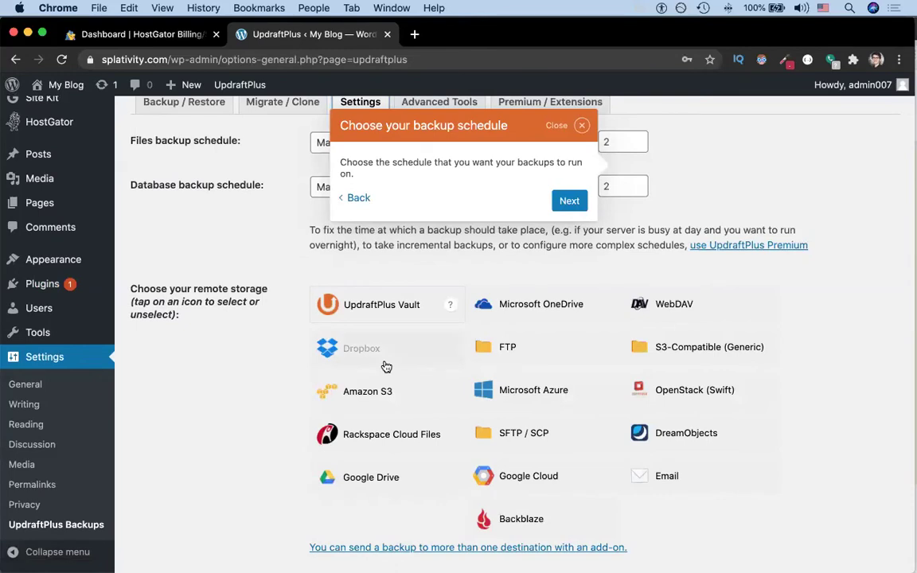
pyautogui.click(369, 477)
pyautogui.scroll(-15, 262, 495)
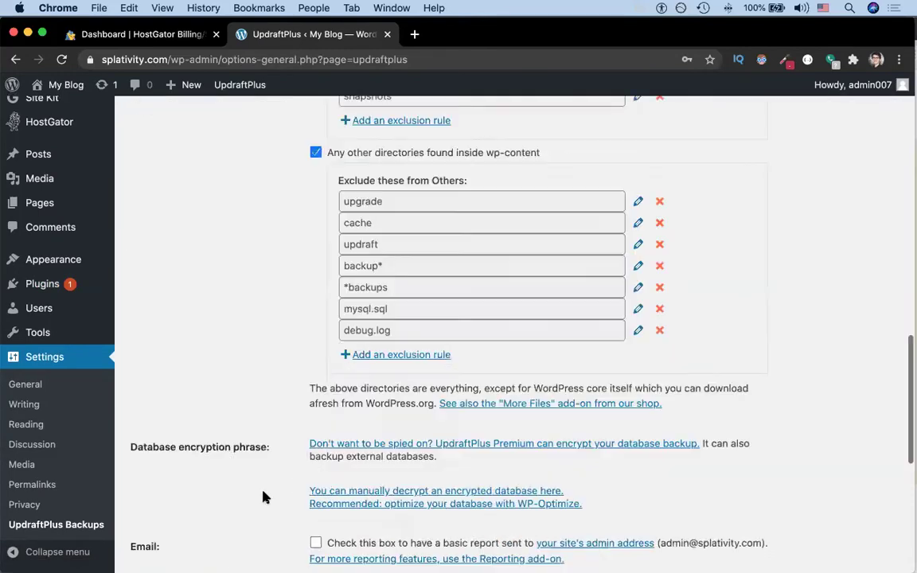
# Step: Save the UpdraftPlus settings and authorize access to the chosen Google account's Drive
pyautogui.click(348, 468)
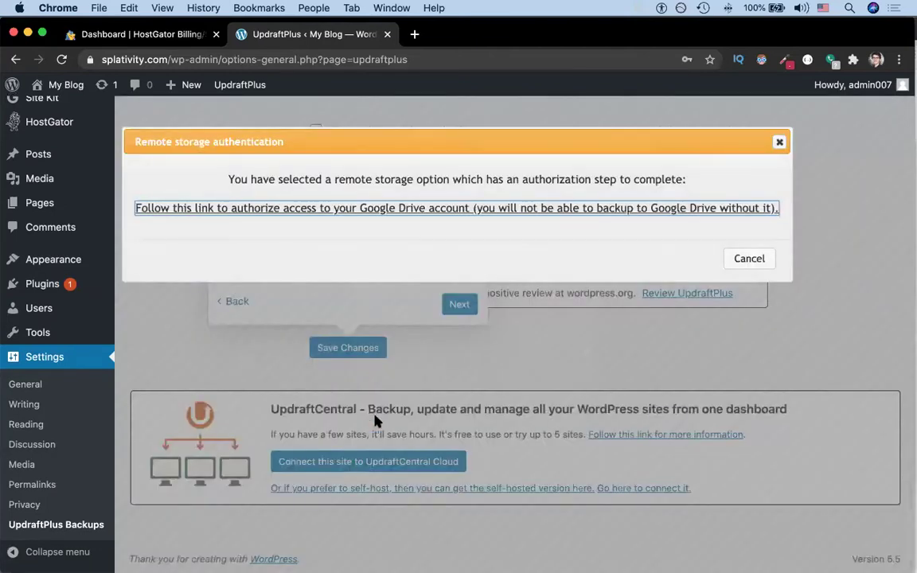
pyautogui.click(396, 210)
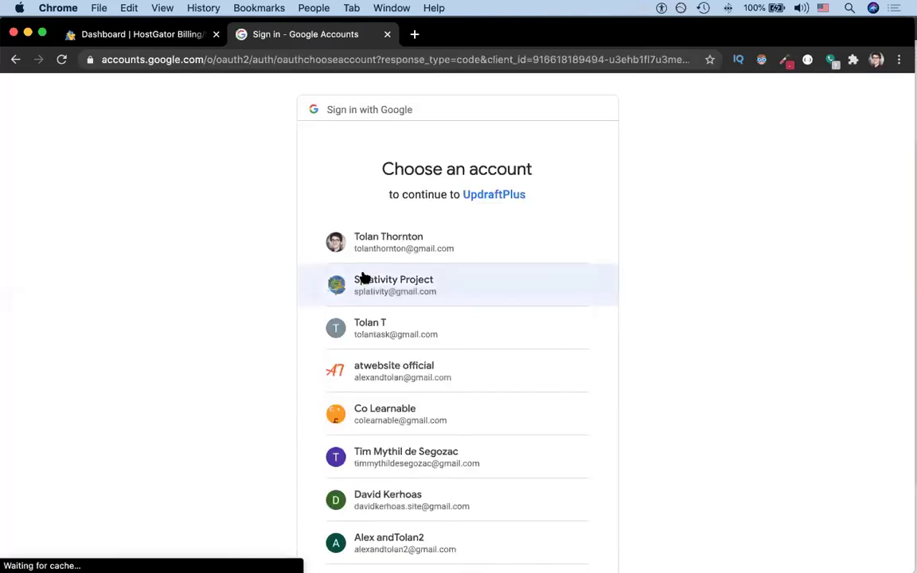
pyautogui.click(363, 276)
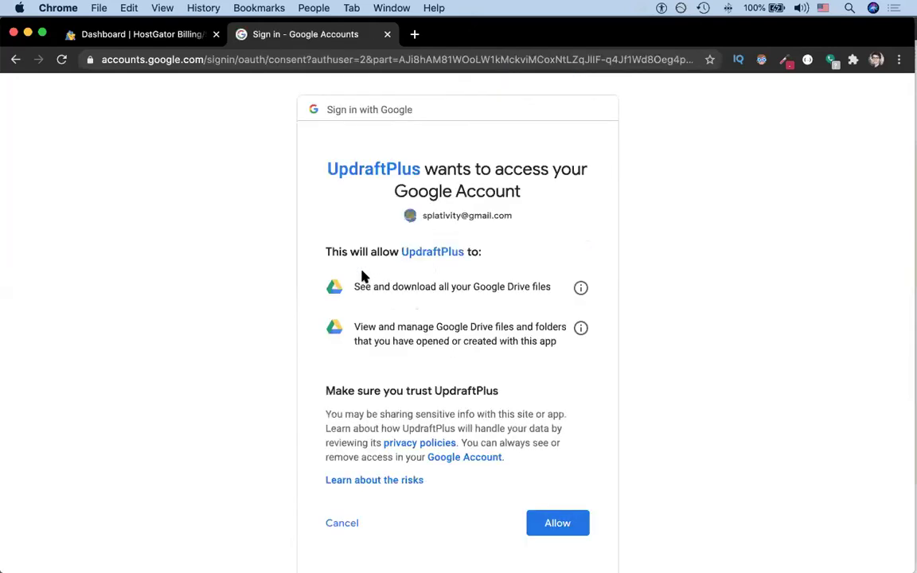
pyautogui.click(557, 518)
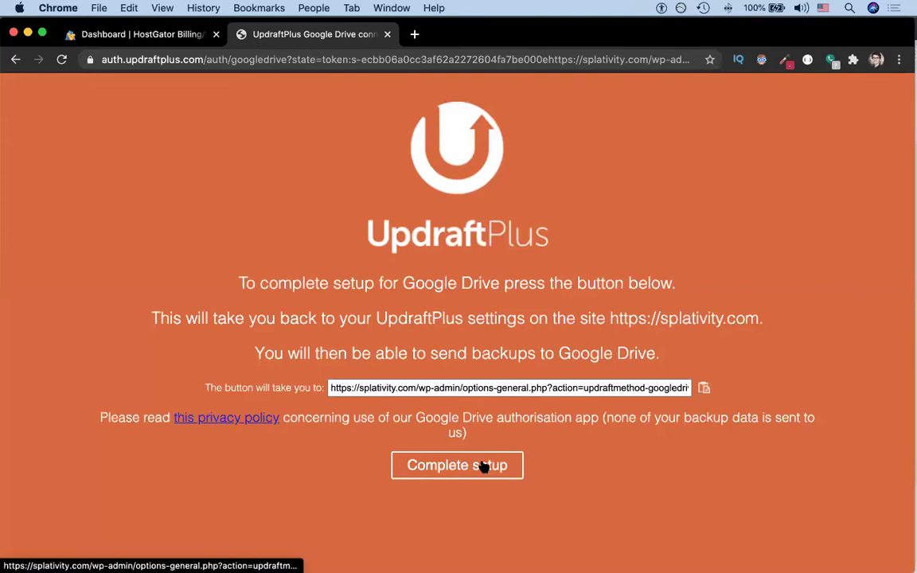
pyautogui.click(484, 467)
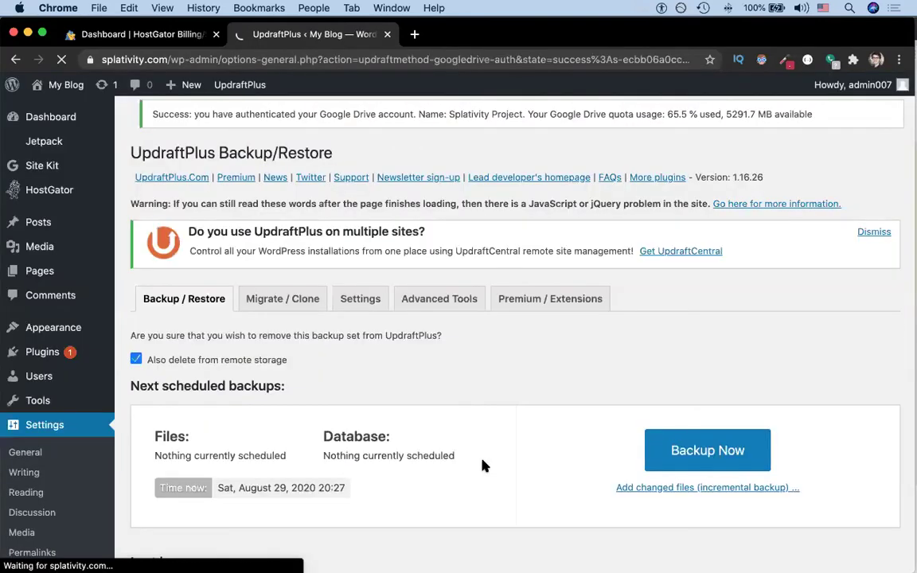
# Step: Rescan Google Drive to find the Aug 29 and Aug 26, 2020 backups, and select Aug 26
pyautogui.scroll(-5, 484, 466)
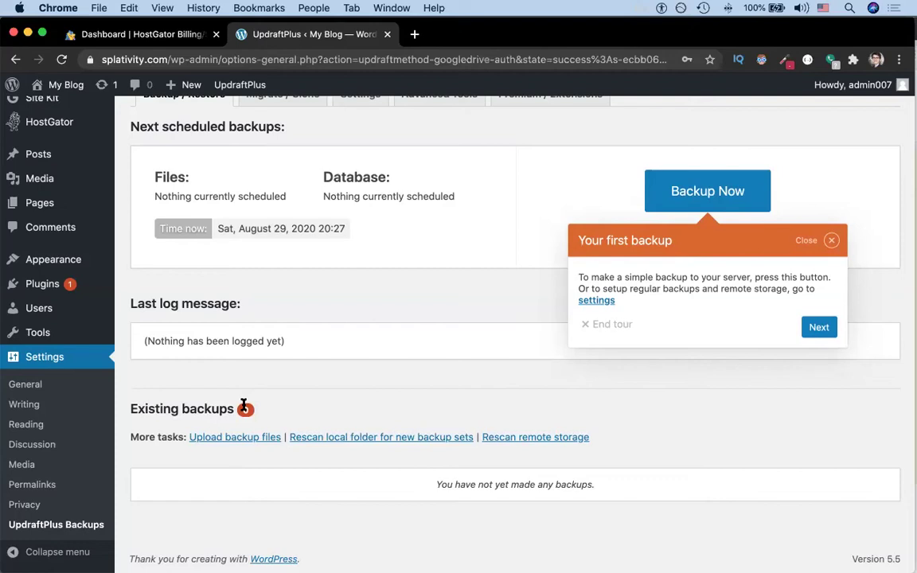
pyautogui.click(531, 438)
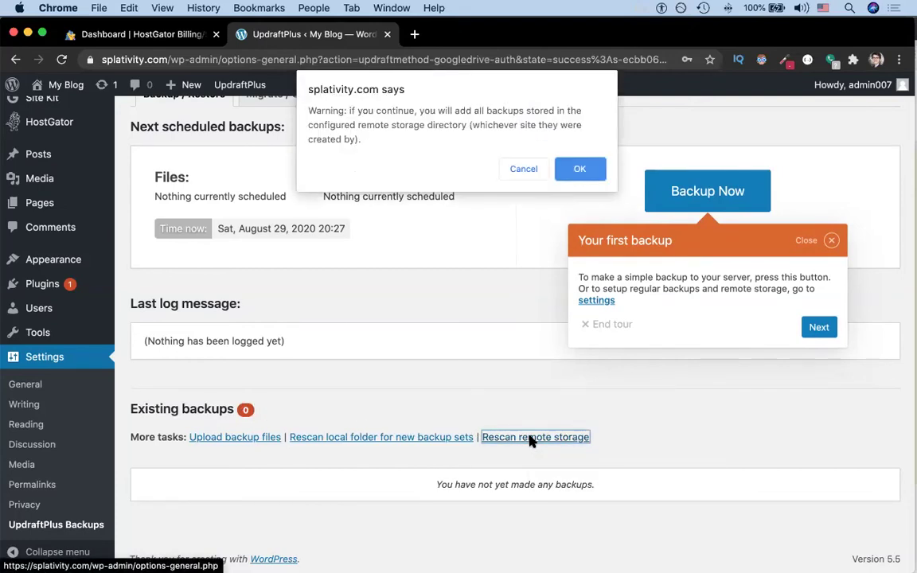
pyautogui.click(581, 170)
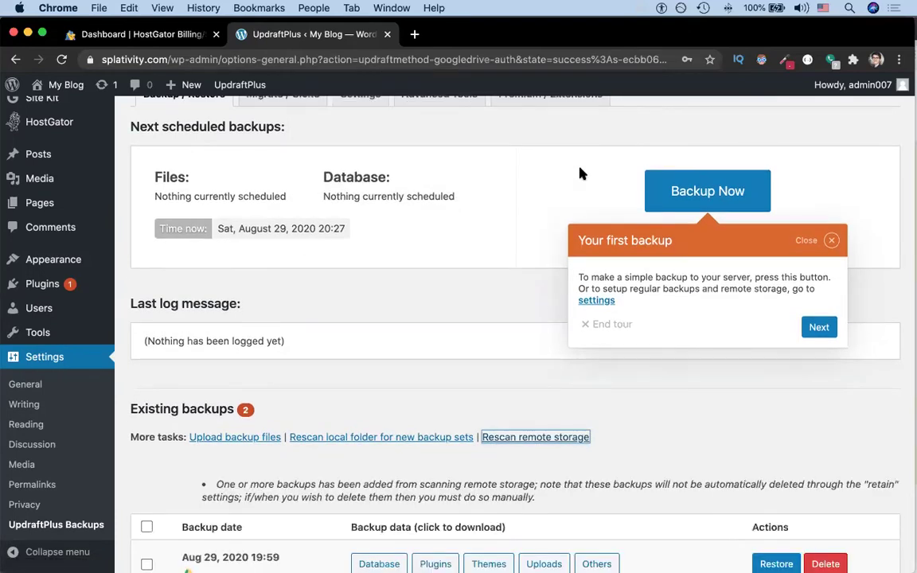
pyautogui.scroll(-3, 575, 213)
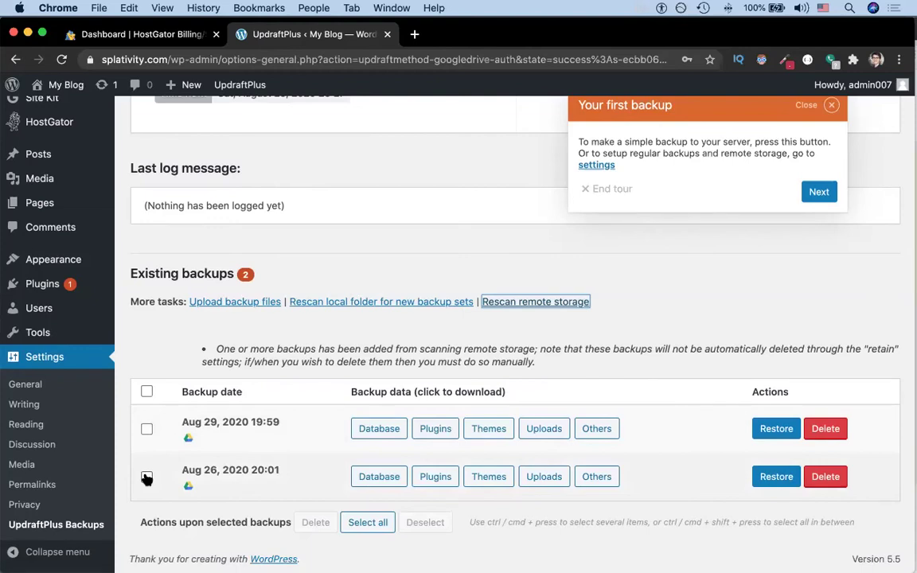
pyautogui.click(146, 478)
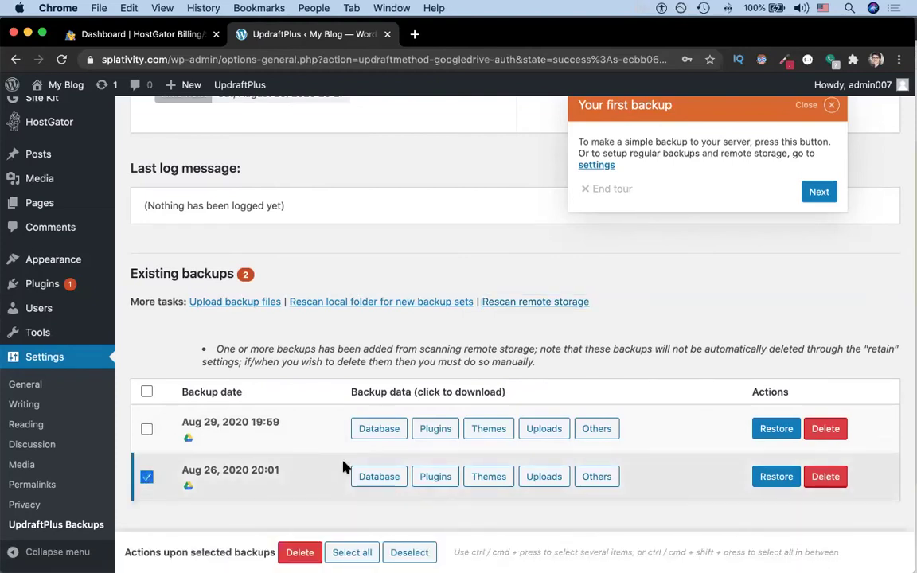
# Step: Restore the Aug 26 backup with Plugins, Themes, Uploads, Others and Database selected
pyautogui.click(776, 476)
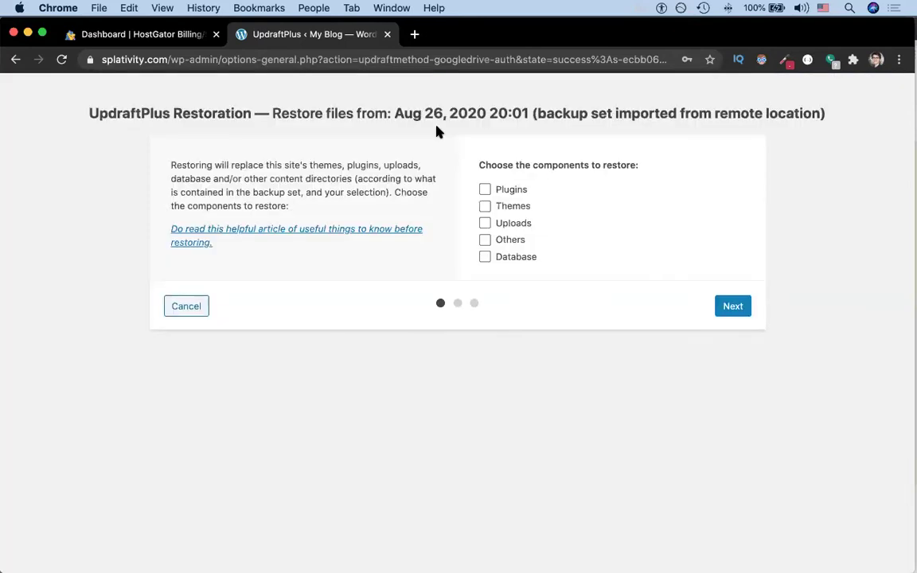
pyautogui.click(484, 190)
pyautogui.click(485, 206)
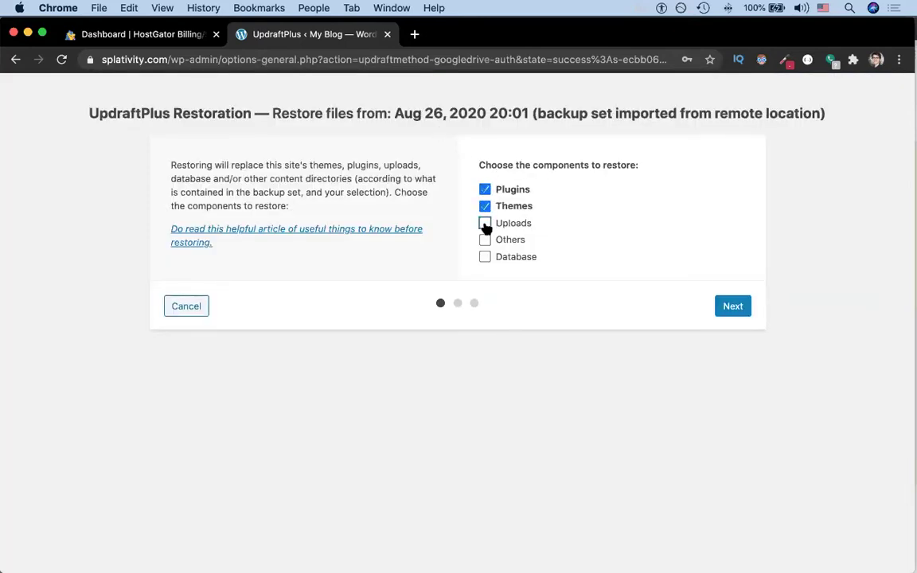
pyautogui.click(485, 224)
pyautogui.click(485, 239)
pyautogui.click(485, 256)
pyautogui.click(731, 306)
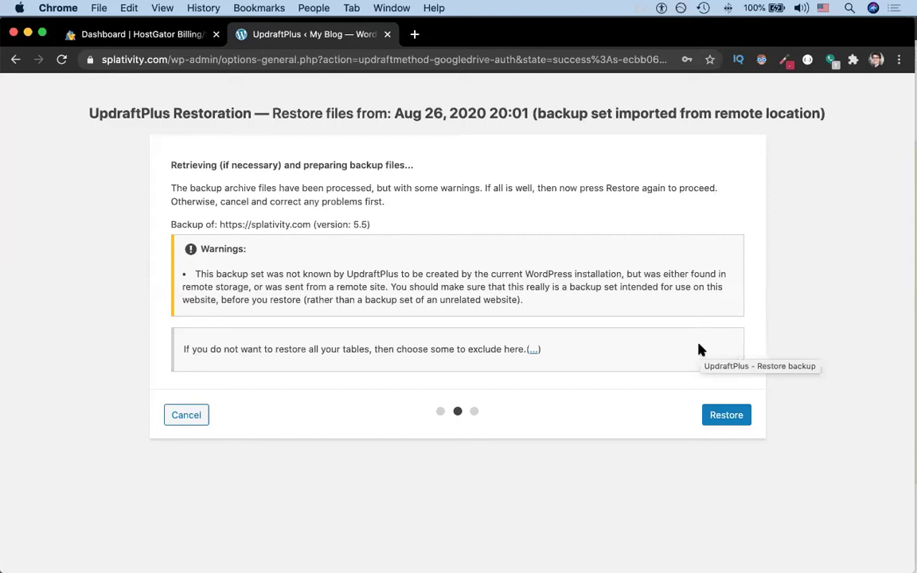
# Step: Restore the Aug 26, 2020 20:01 backup despite the warning, then return to UpdraftPlus settings
pyautogui.click(723, 419)
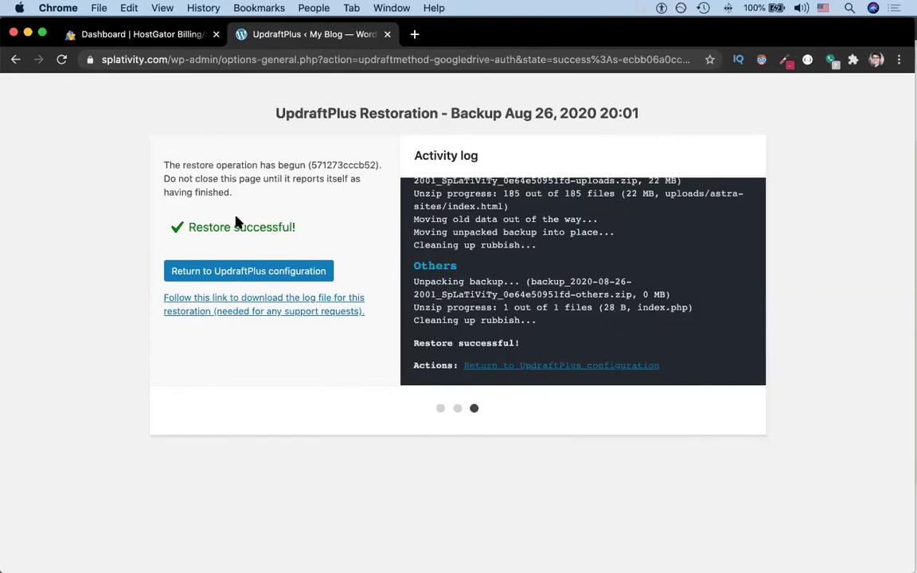
pyautogui.click(199, 272)
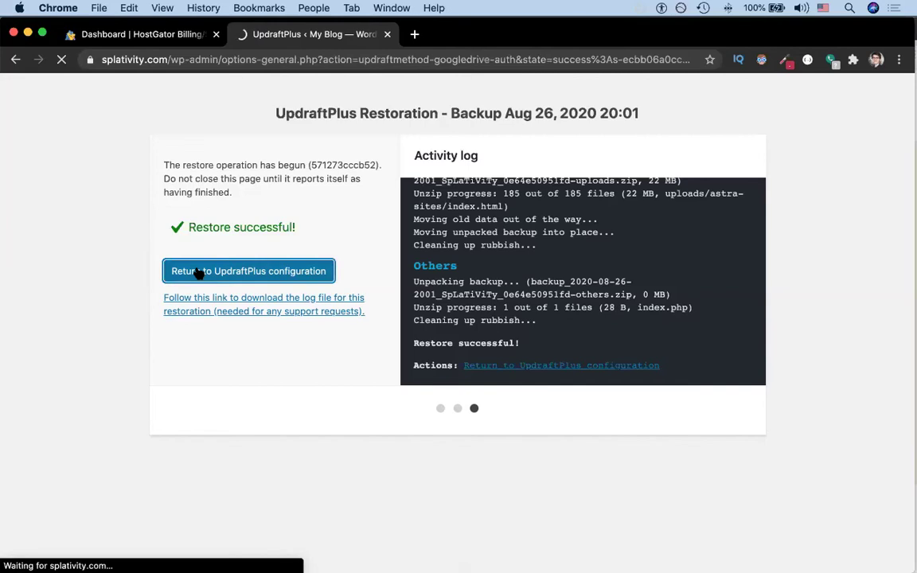
# Step: Load splativity.com in a new Chrome tab to view the restored homepage
pyautogui.click(414, 33)
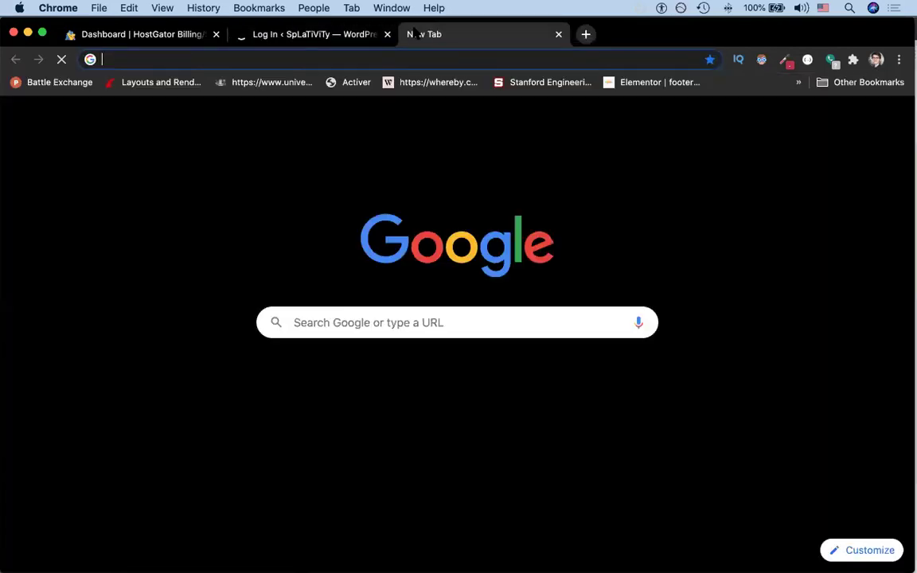
pyautogui.write('spla')
pyautogui.press('Return')
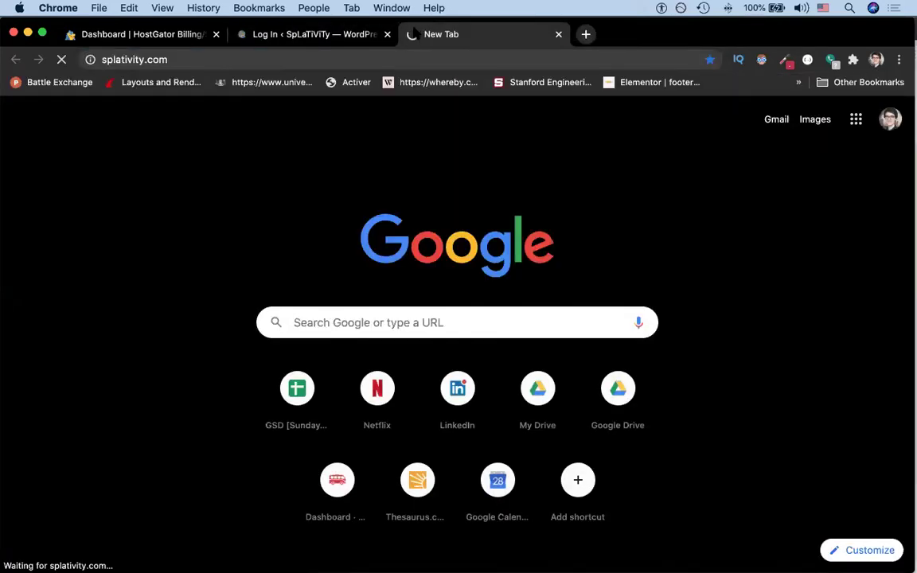